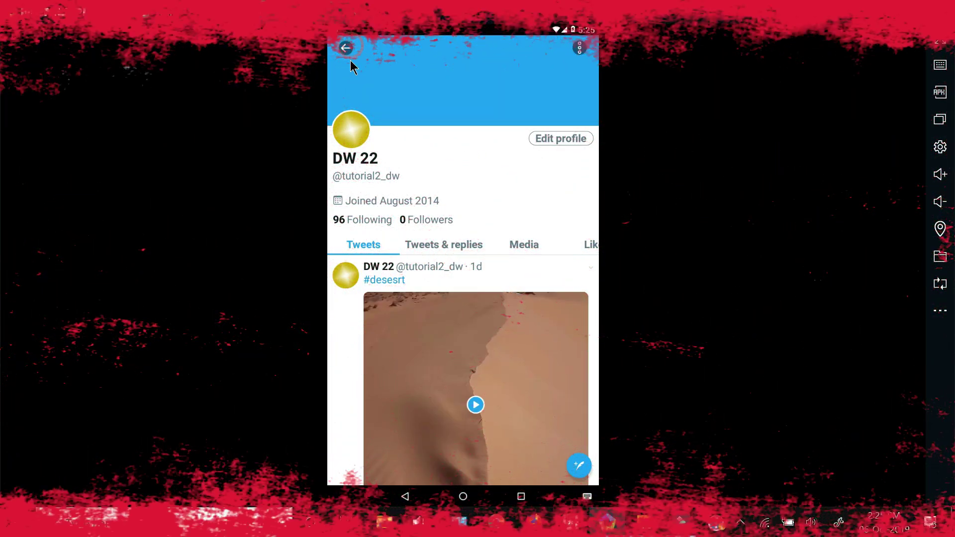
Step: Change the display name in Edit profile, save the profile, and go back home
click(345, 50)
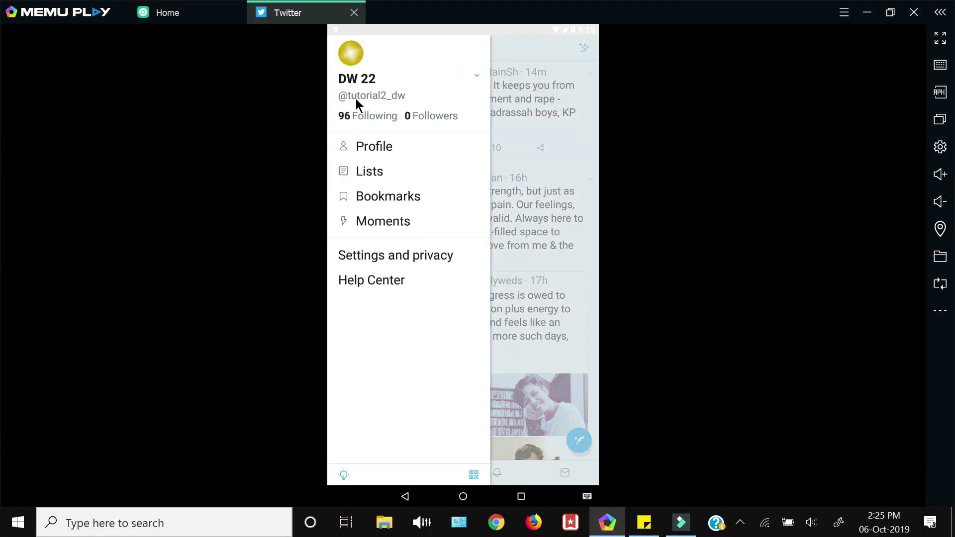
click(366, 150)
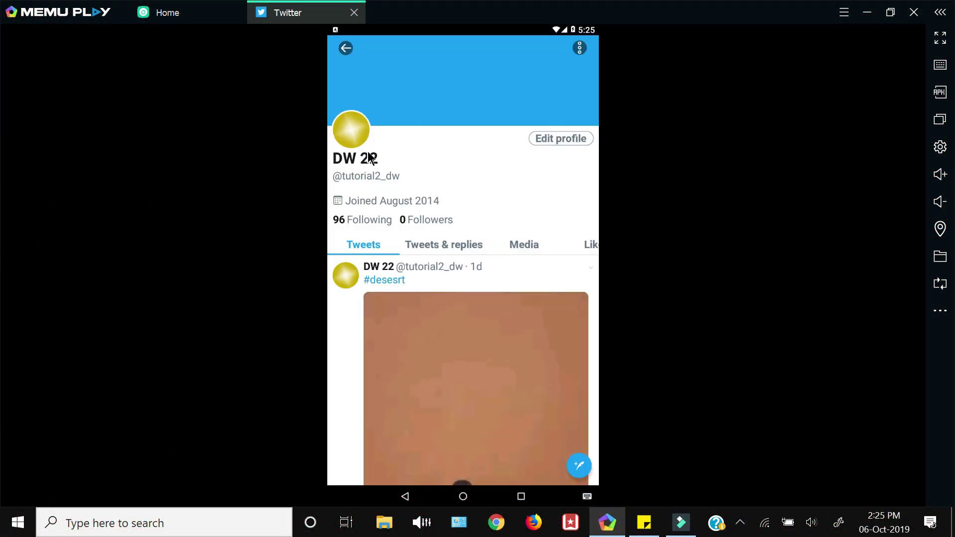
click(549, 140)
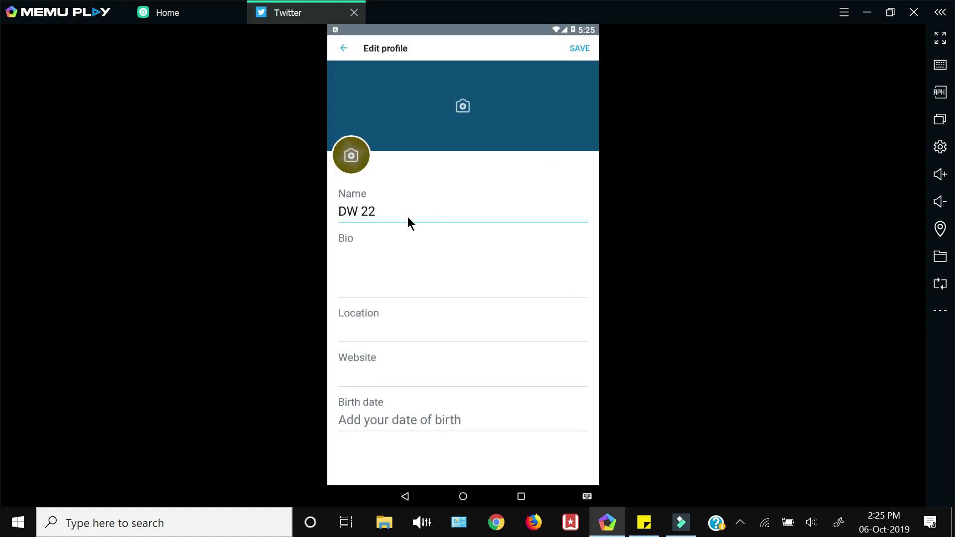
click(384, 205)
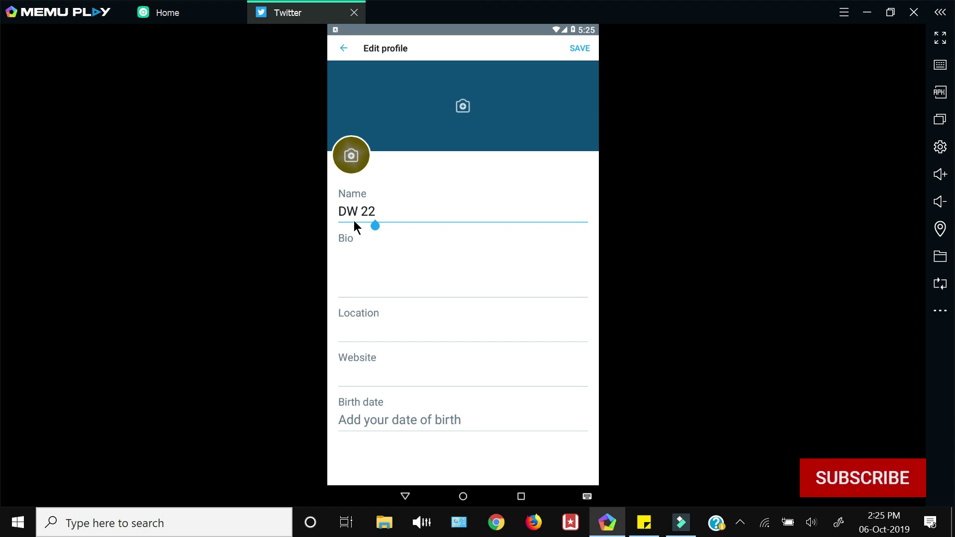
click(577, 50)
click(345, 49)
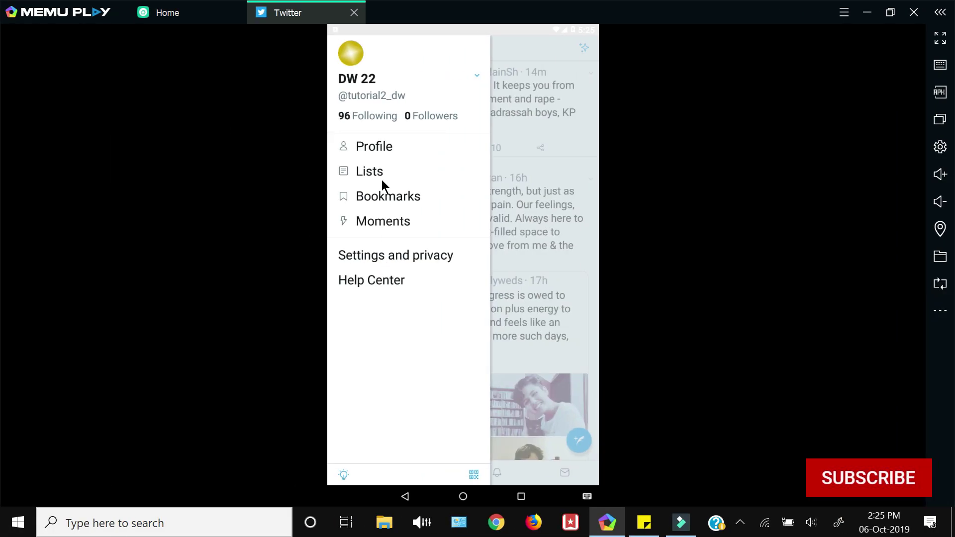
Step: Go to Settings and privacy > Account and bring up the Username screen
click(389, 256)
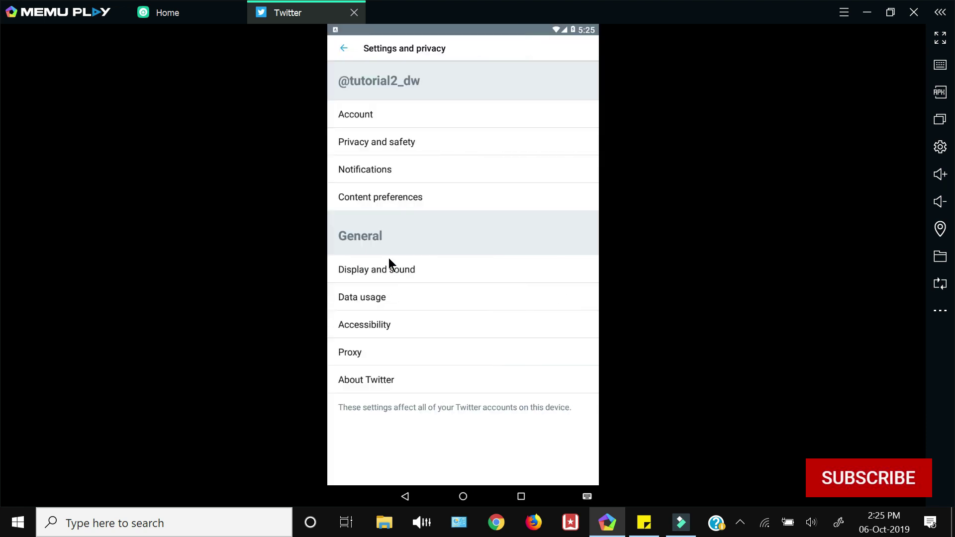
click(366, 117)
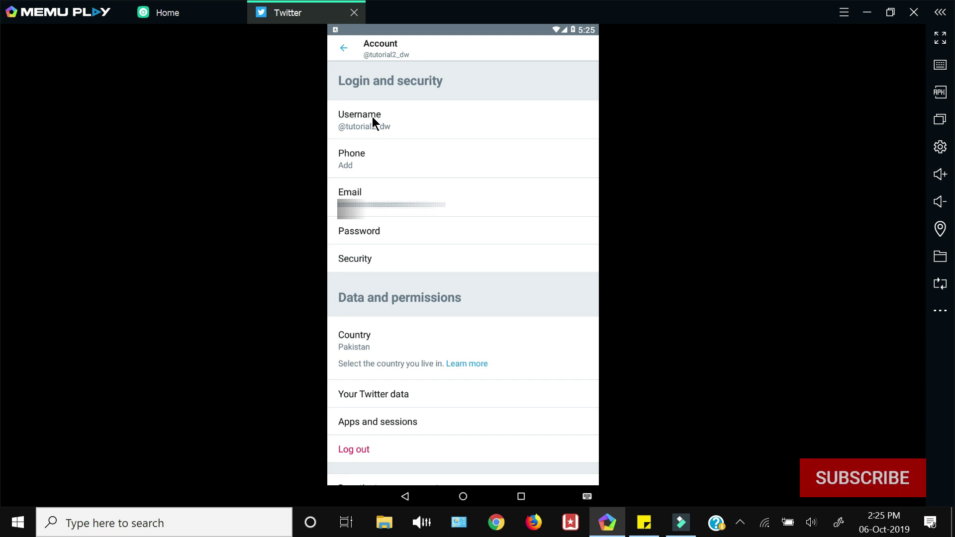
click(372, 116)
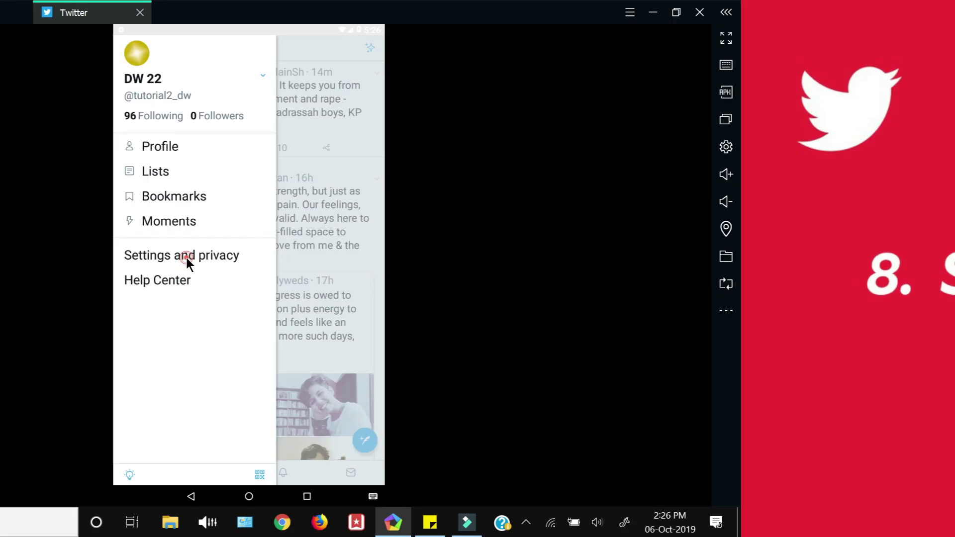
Step: Toggle Email notifications on, off and on again, then return to the home timeline
click(401, 257)
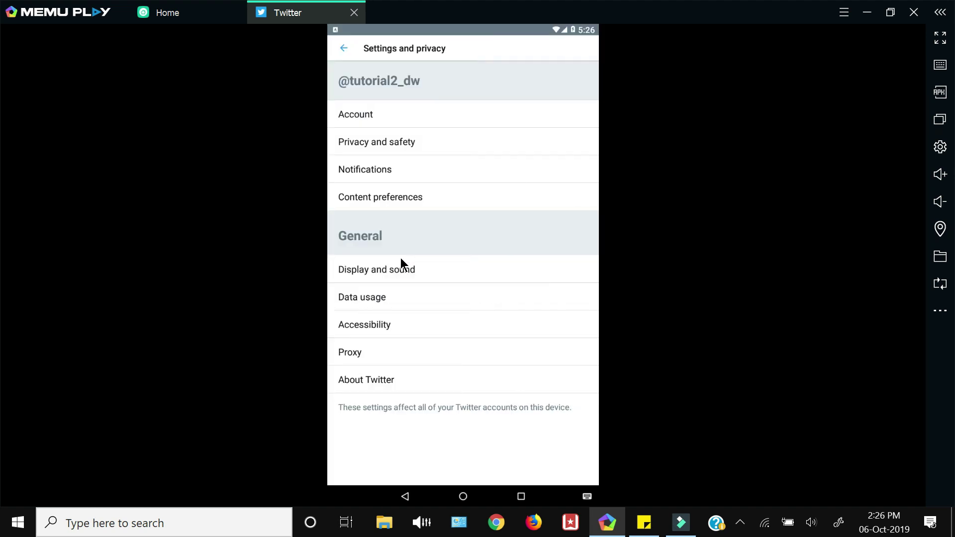
click(368, 169)
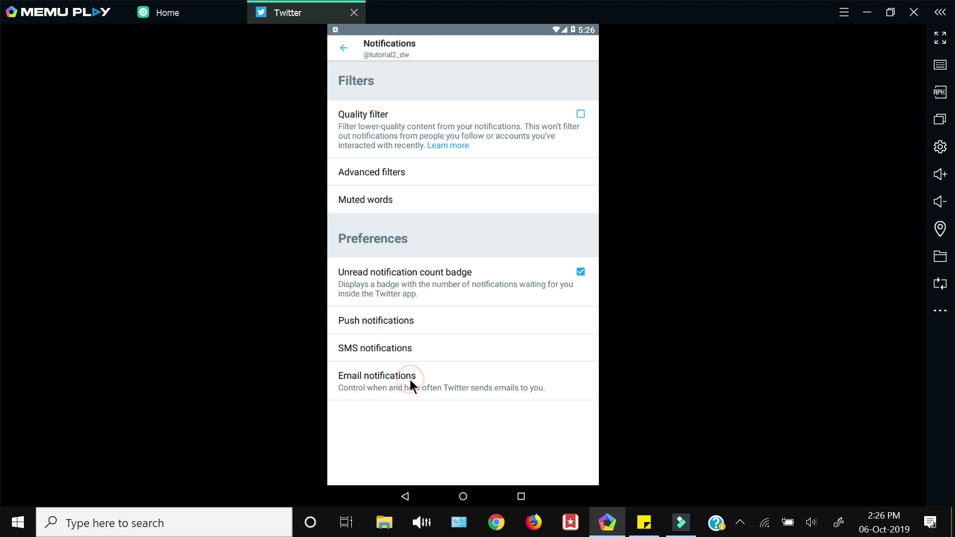
click(409, 380)
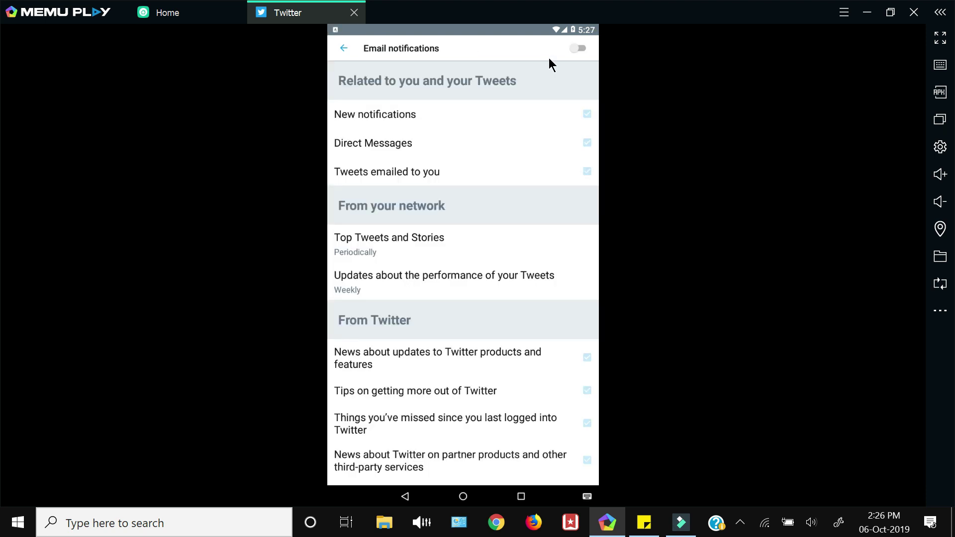
click(580, 47)
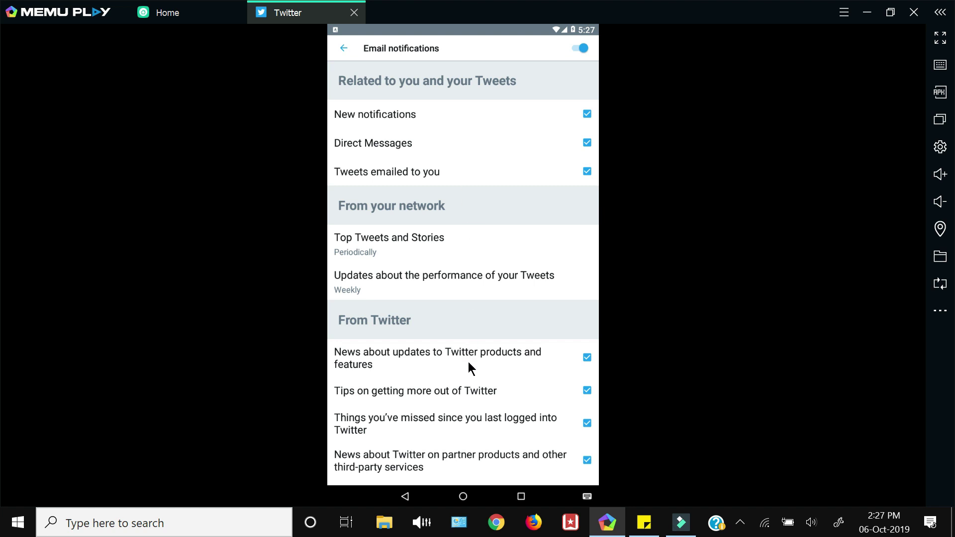
click(577, 48)
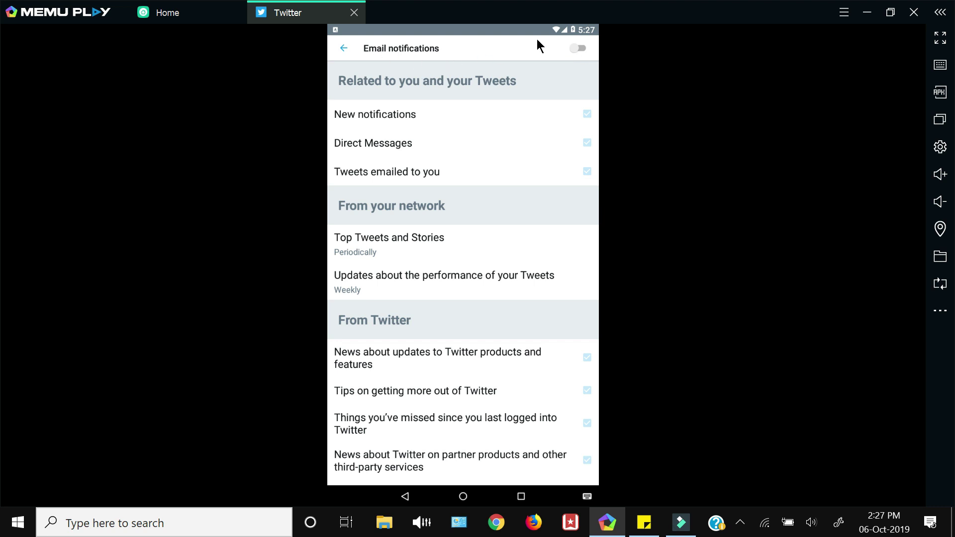
click(580, 48)
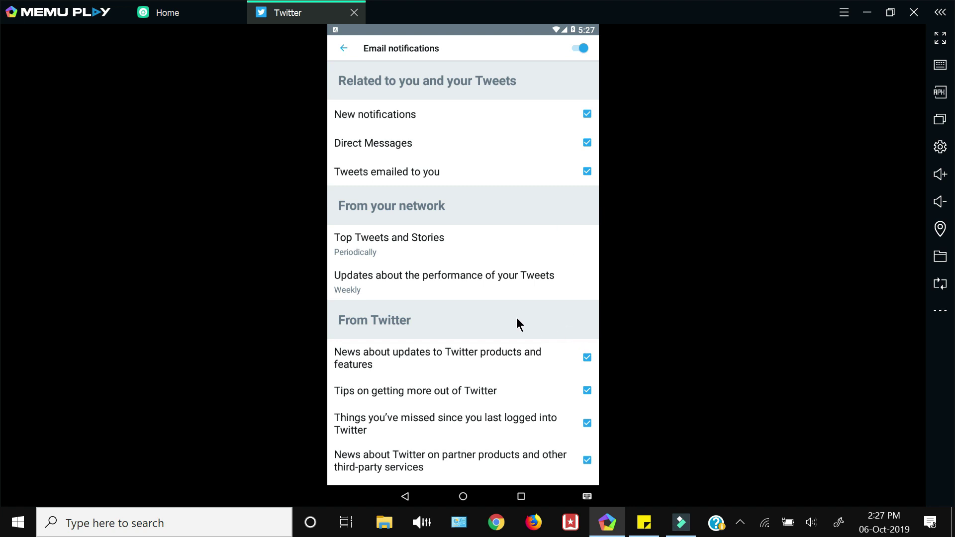
click(343, 48)
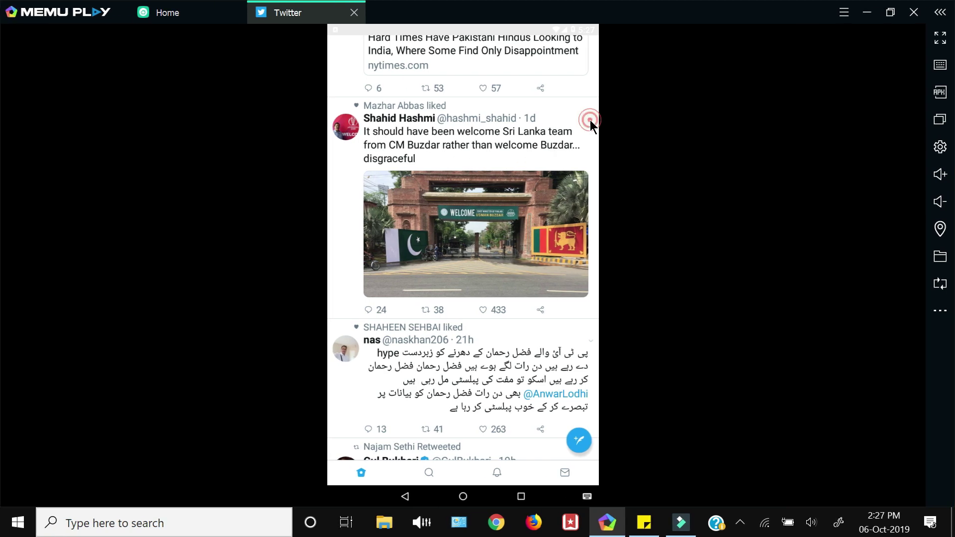
Step: Block the author of the Sri Lanka team tweet from its caret menu
click(590, 123)
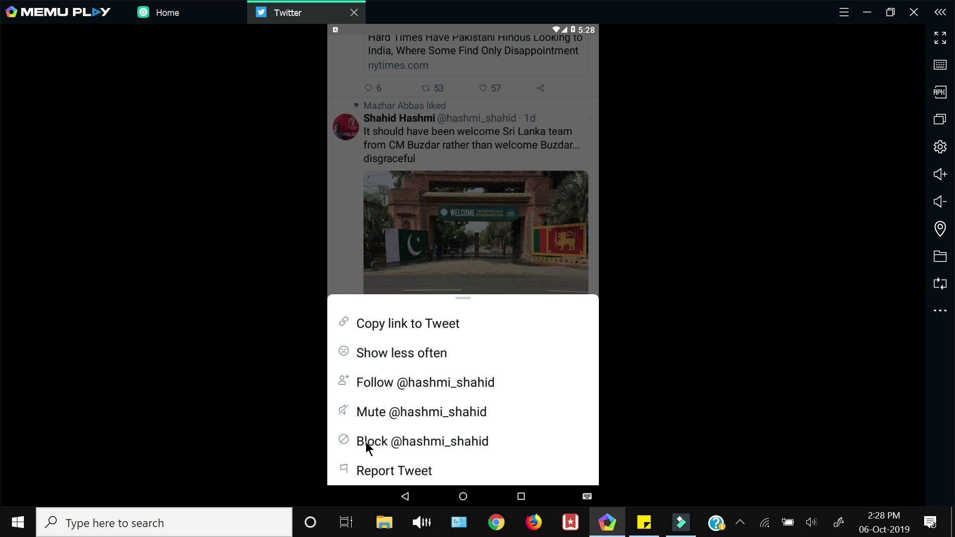
click(400, 440)
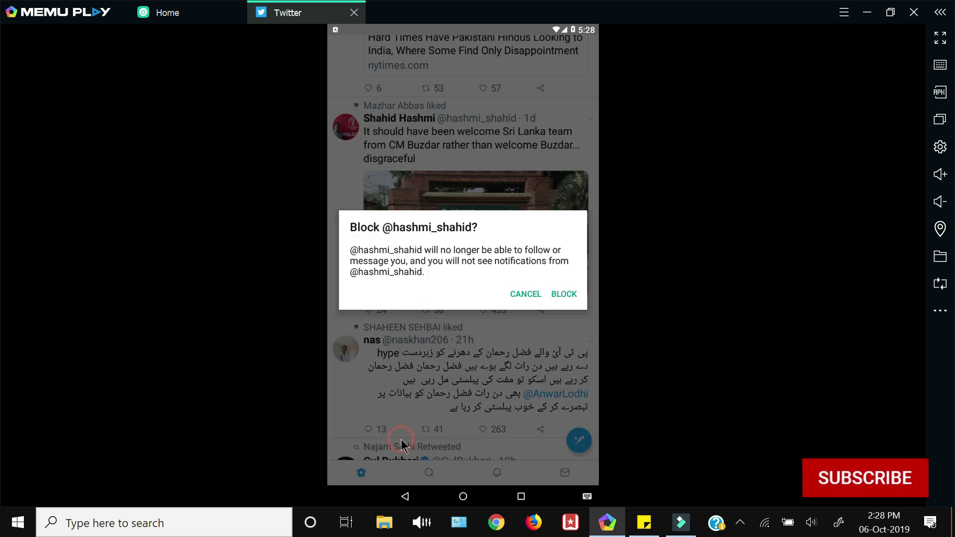
click(554, 293)
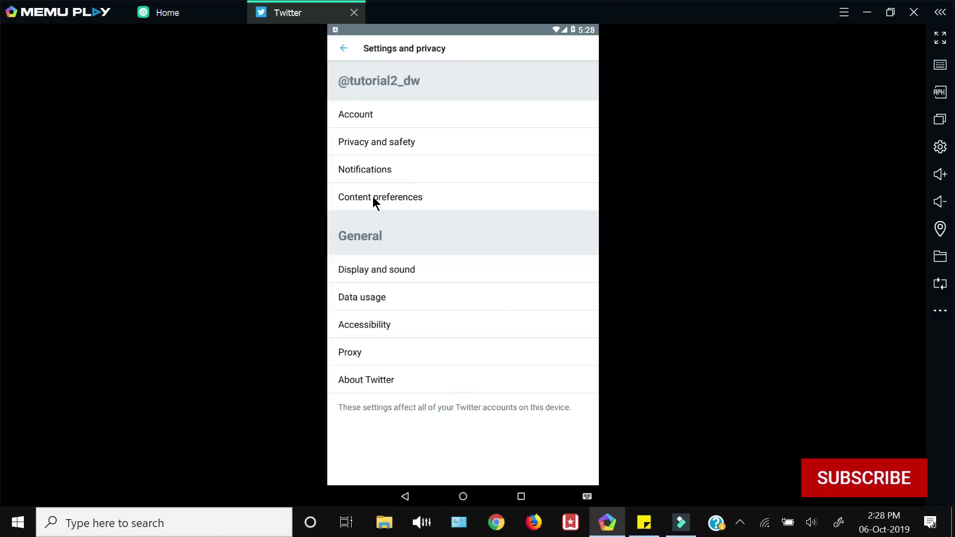
Step: Unblock both accounts under Privacy and safety > Blocked accounts, then return to Settings and privacy
click(371, 143)
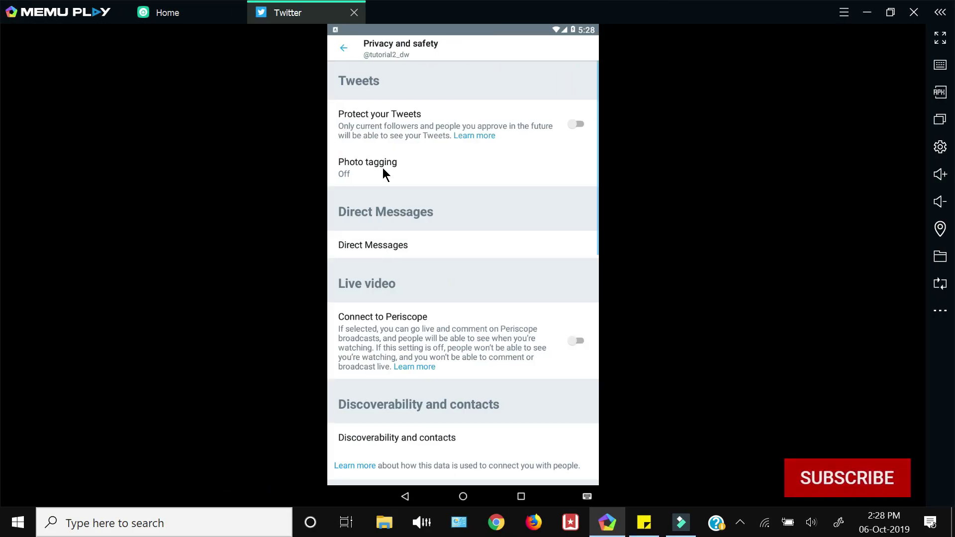
drag(424, 420, 407, 163)
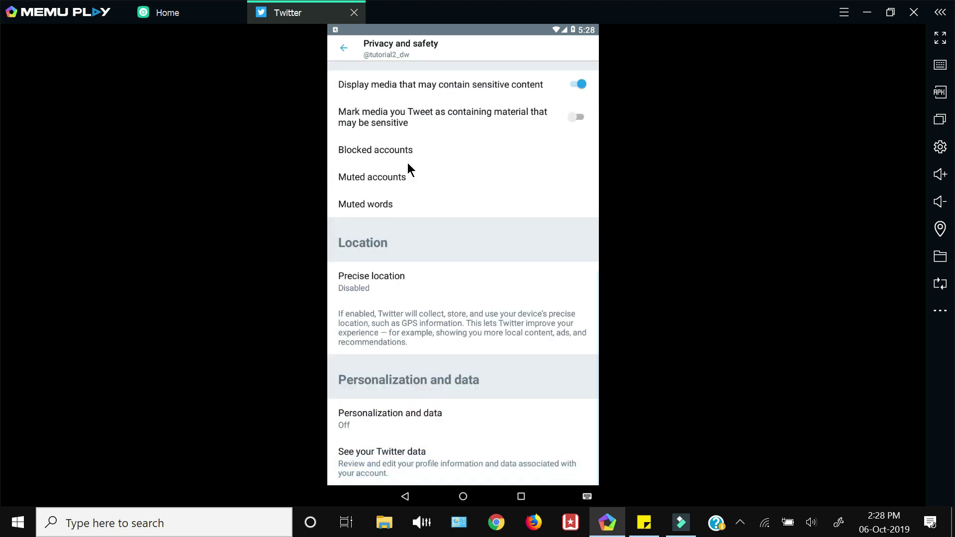
click(407, 164)
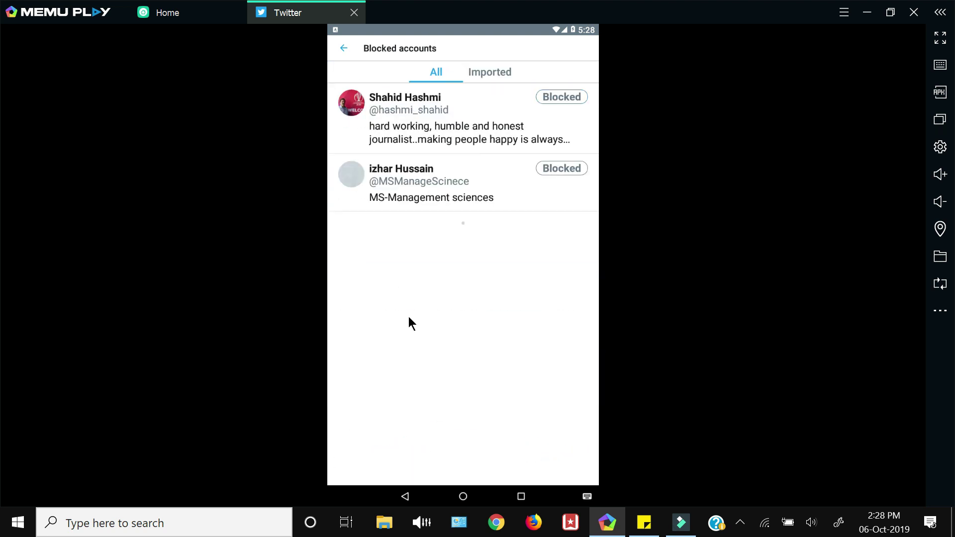
click(553, 167)
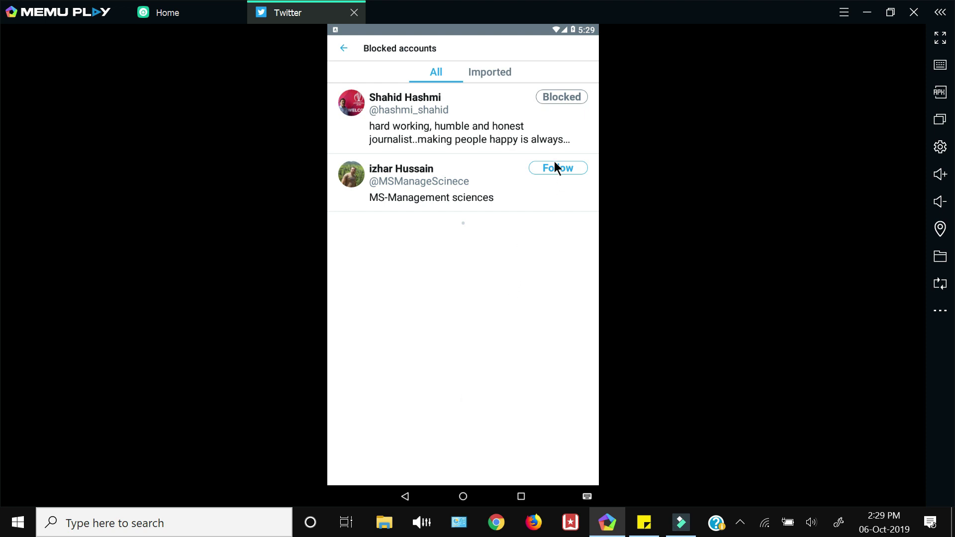
click(558, 97)
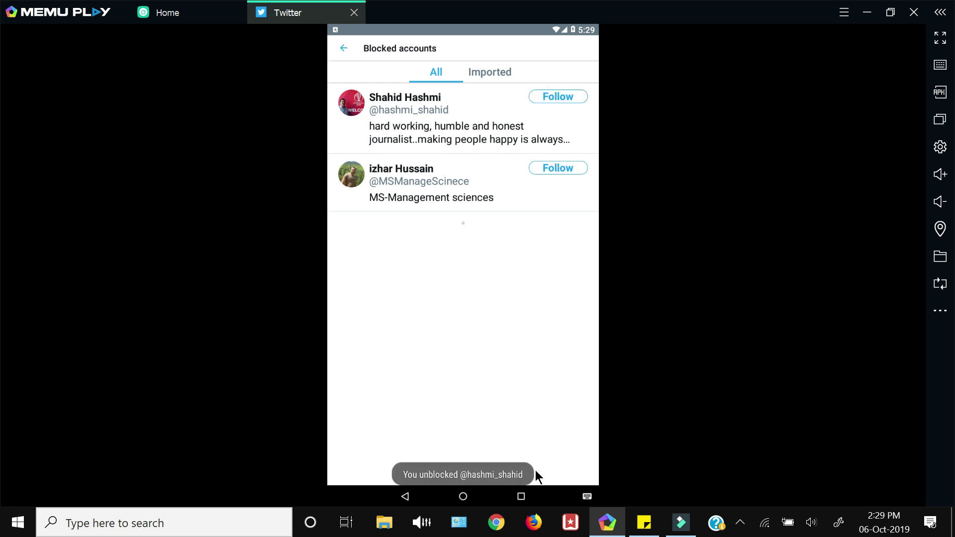
click(346, 47)
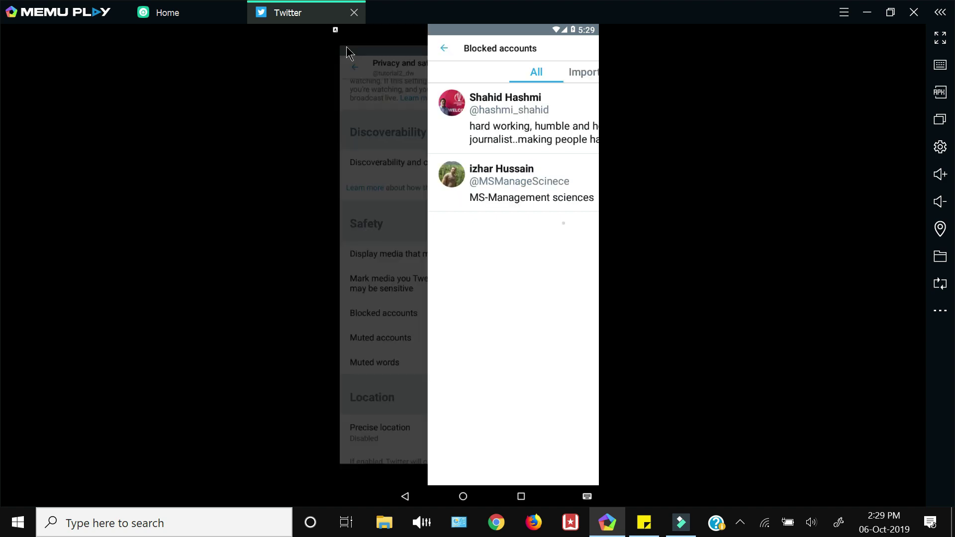
click(347, 47)
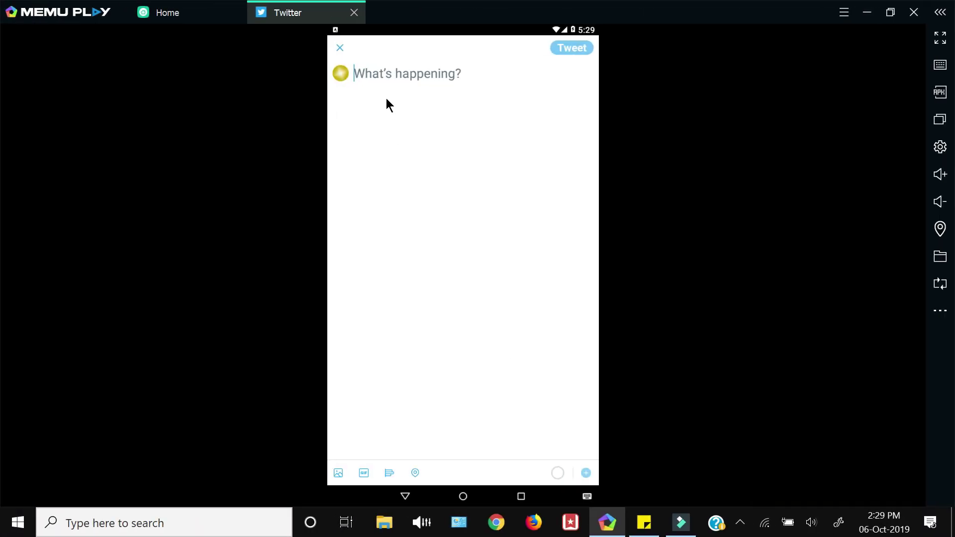
Step: Post a new tweet reading 'Test Tweet'
text(Test Tweet)
click(572, 47)
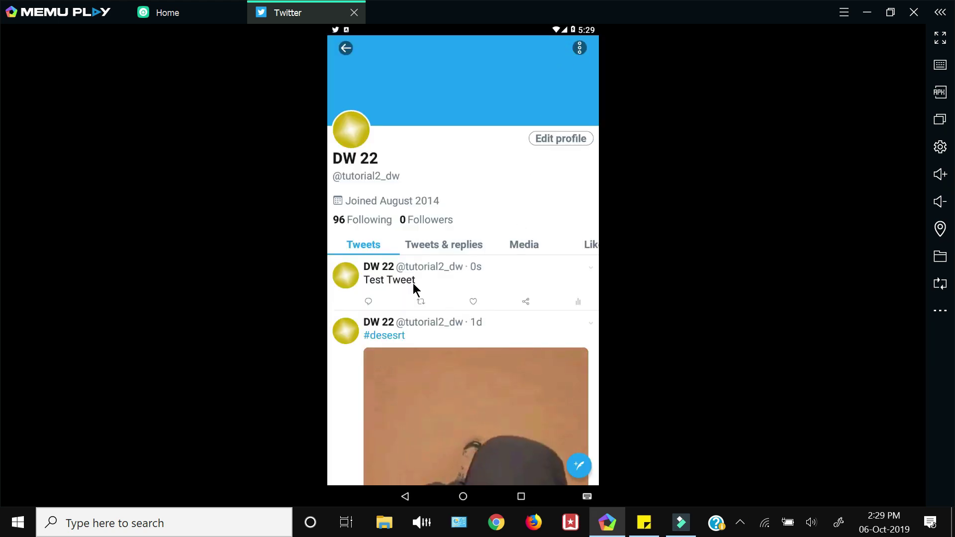
click(590, 268)
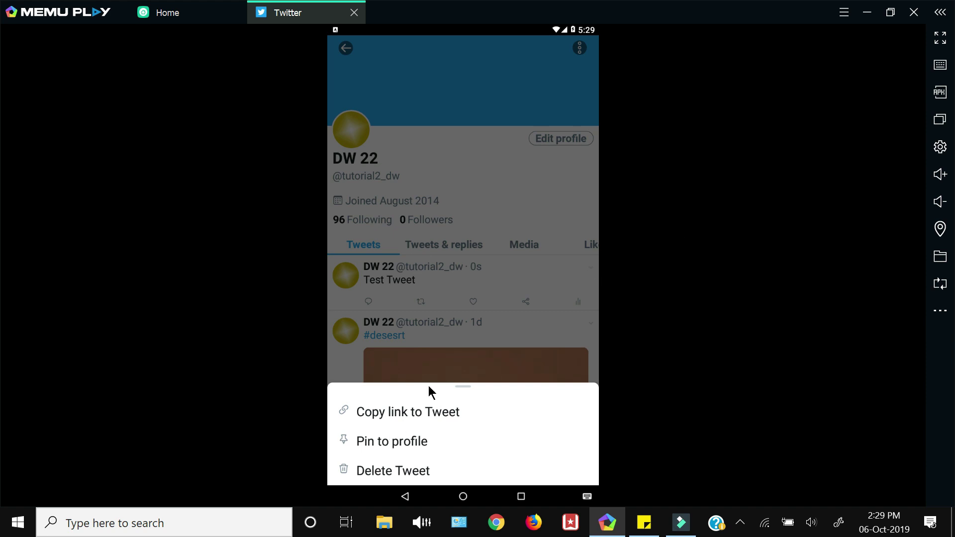
Step: Pin 'Test Tweet' to the profile and confirm with PIN
click(380, 442)
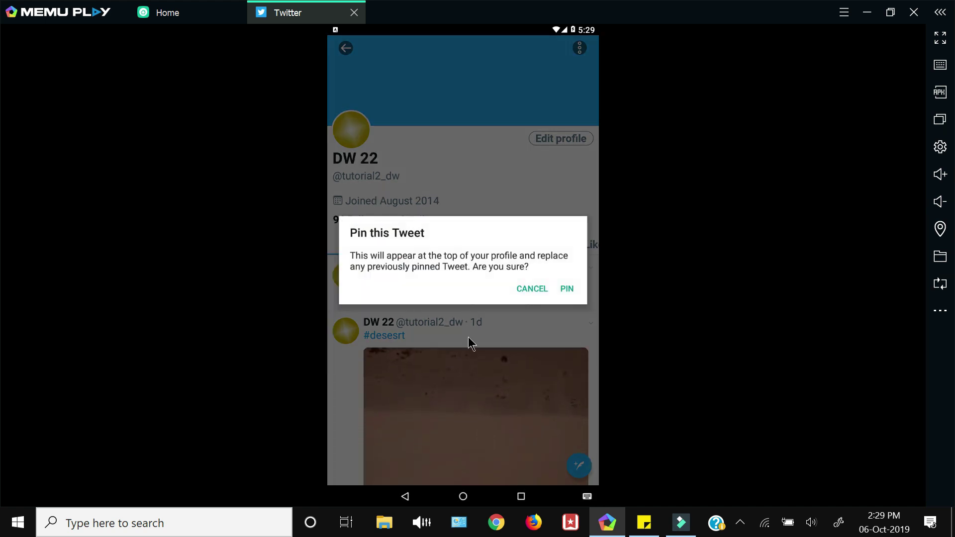
click(563, 289)
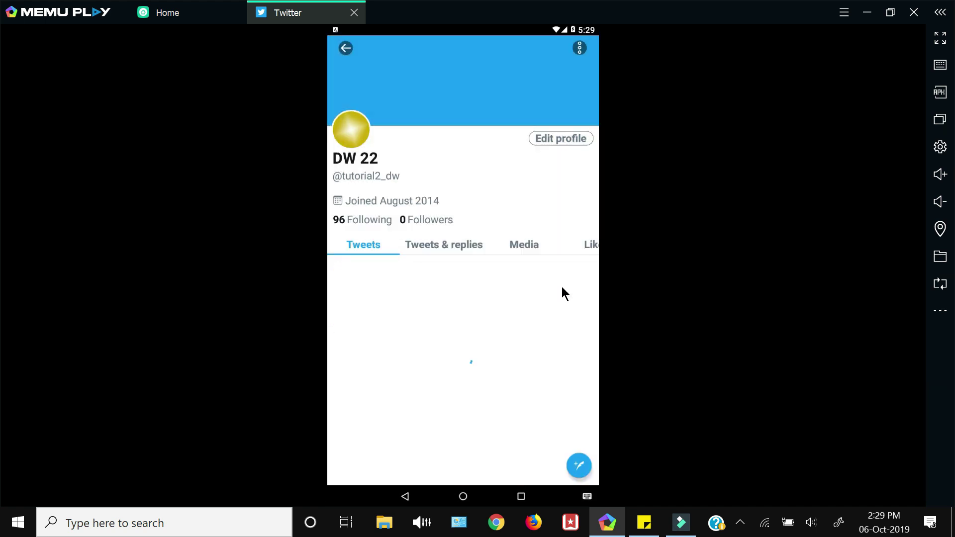
scroll(368, 187, down, 2)
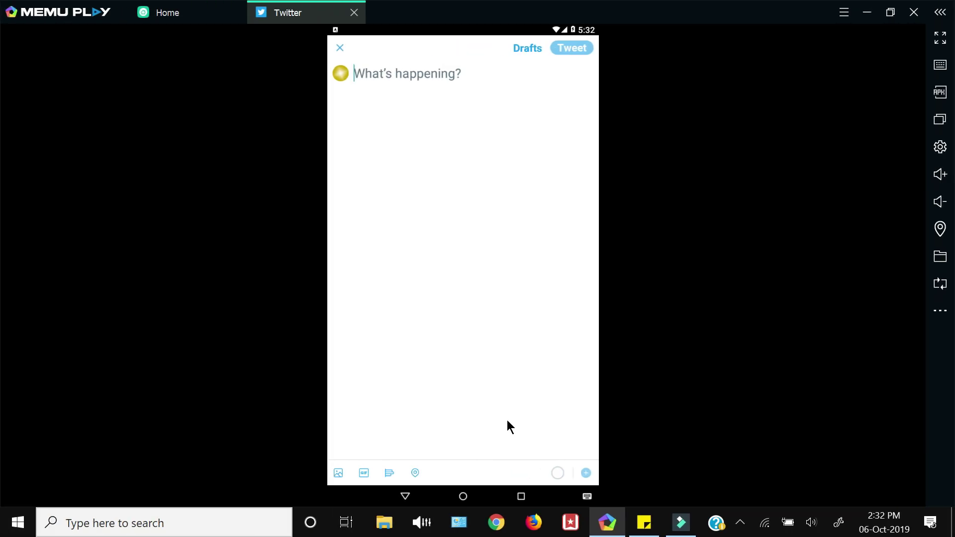
Step: Add a poll asking 'Do you like this video?' with first choice 'Yes'
click(389, 473)
click(392, 76)
text(Do you like this video?)
click(396, 99)
text(Yes)
Step: Enter 'NO' as the second choice and keep the poll length at 1 day
click(393, 127)
text(NO)
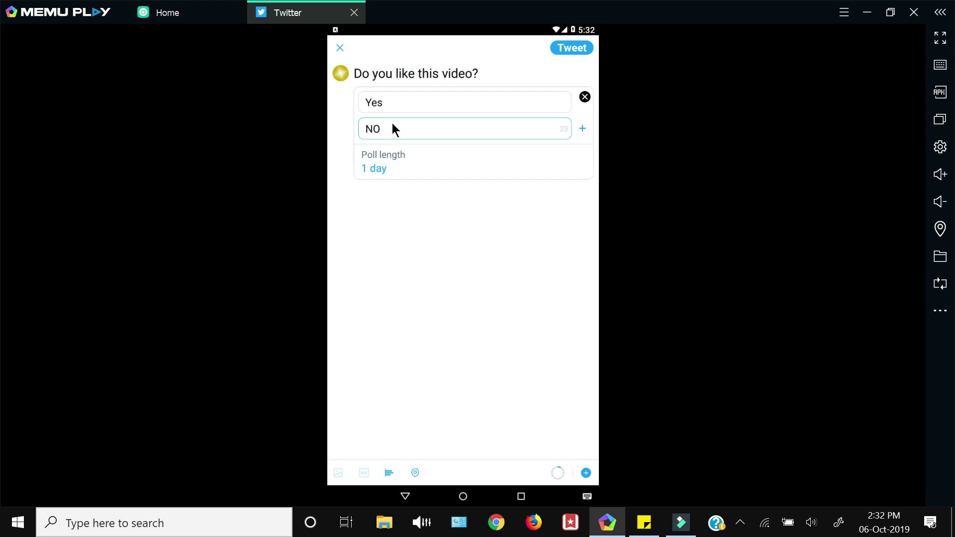
click(416, 159)
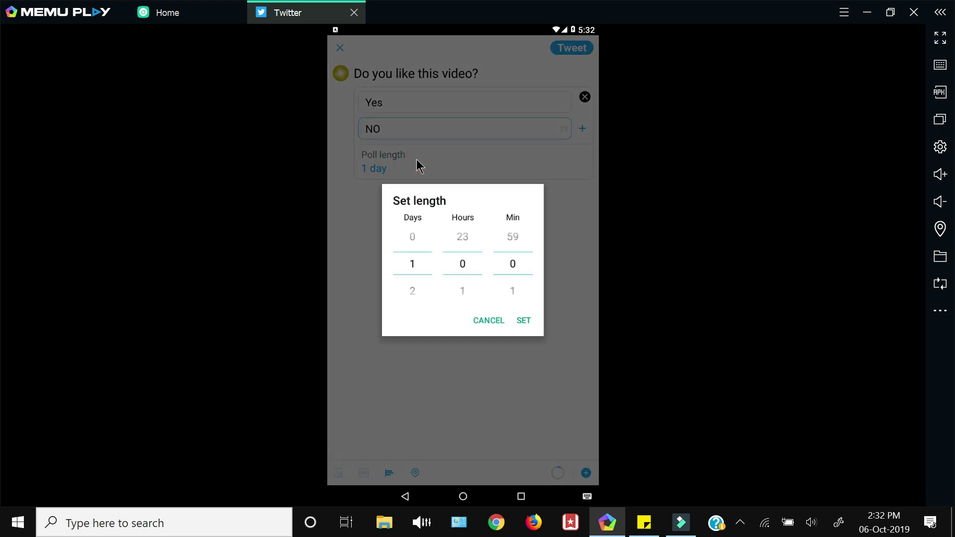
click(519, 321)
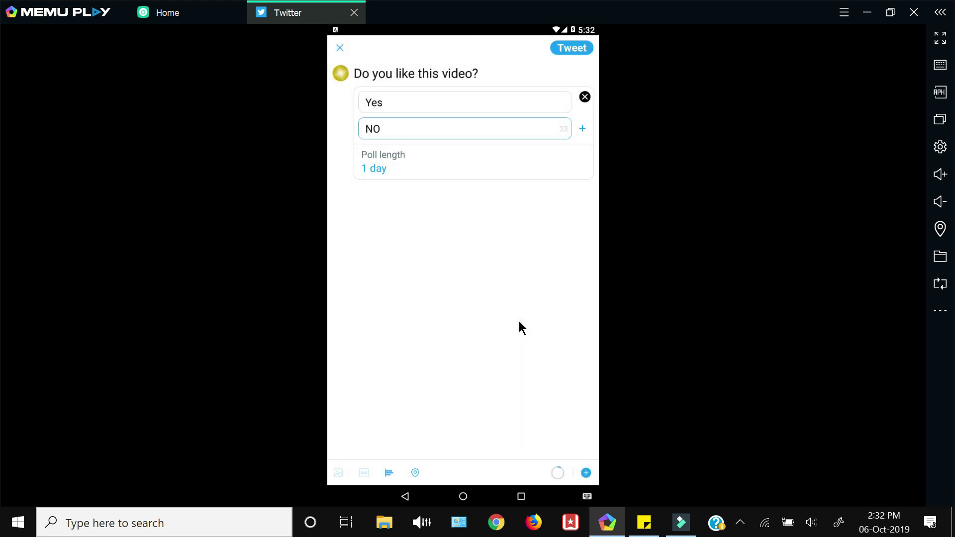
Step: Post the 'Do you like this video?' poll, view its detail page, and return
click(572, 48)
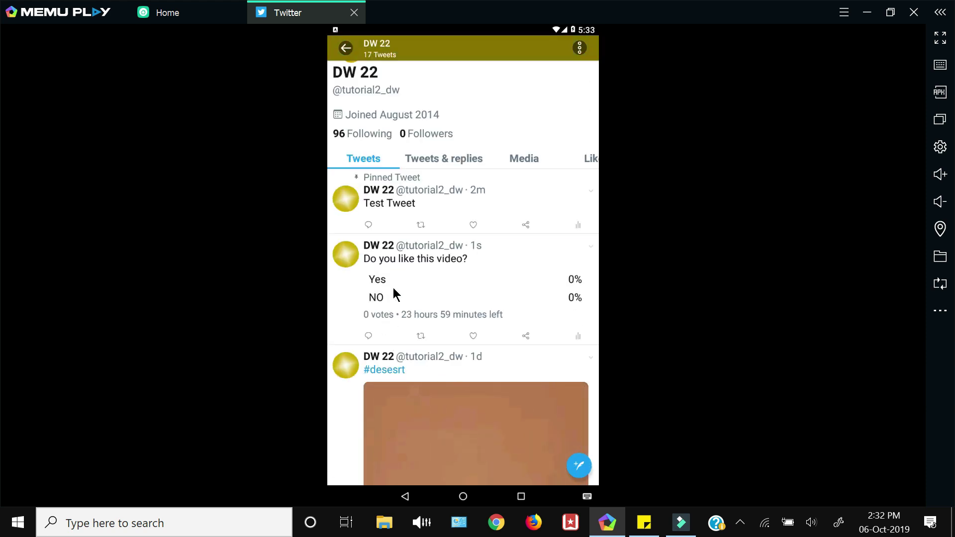
click(416, 278)
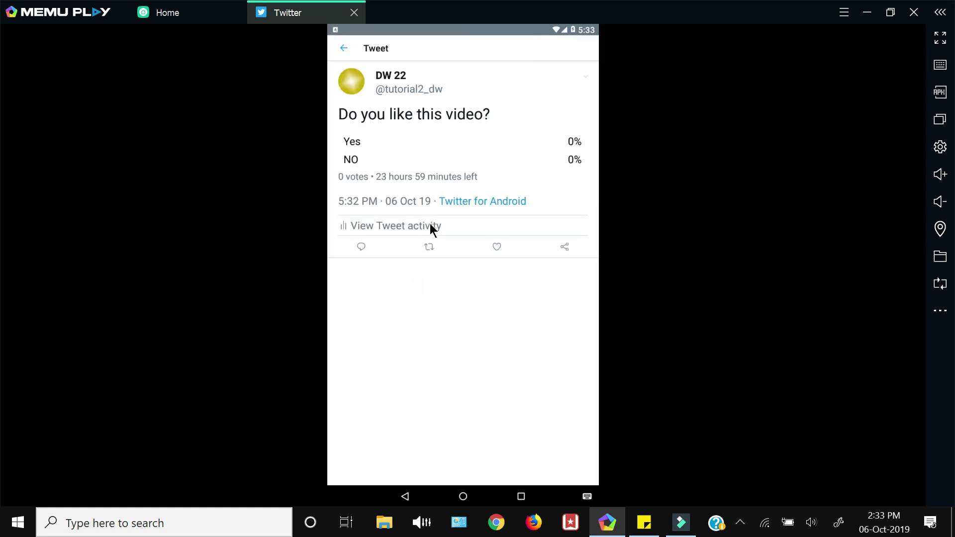
click(343, 48)
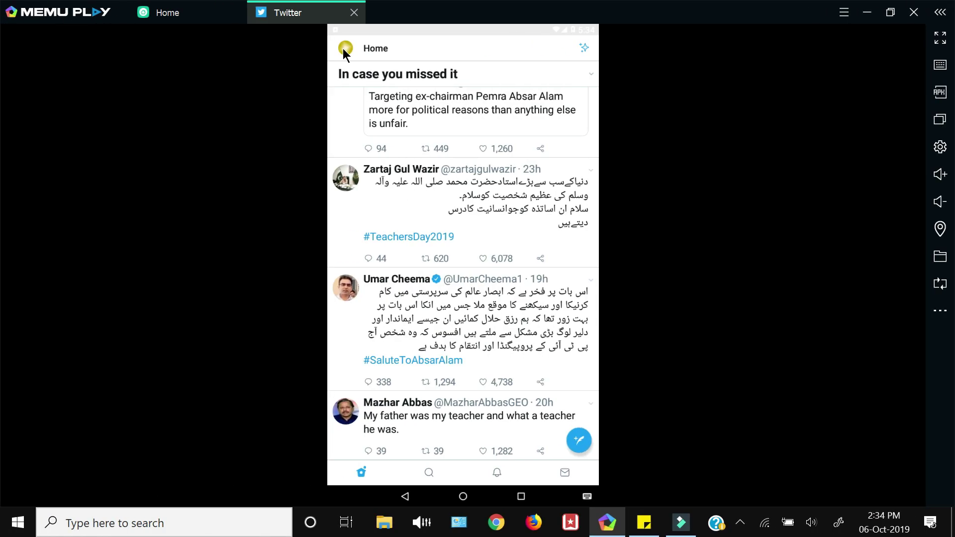
click(343, 49)
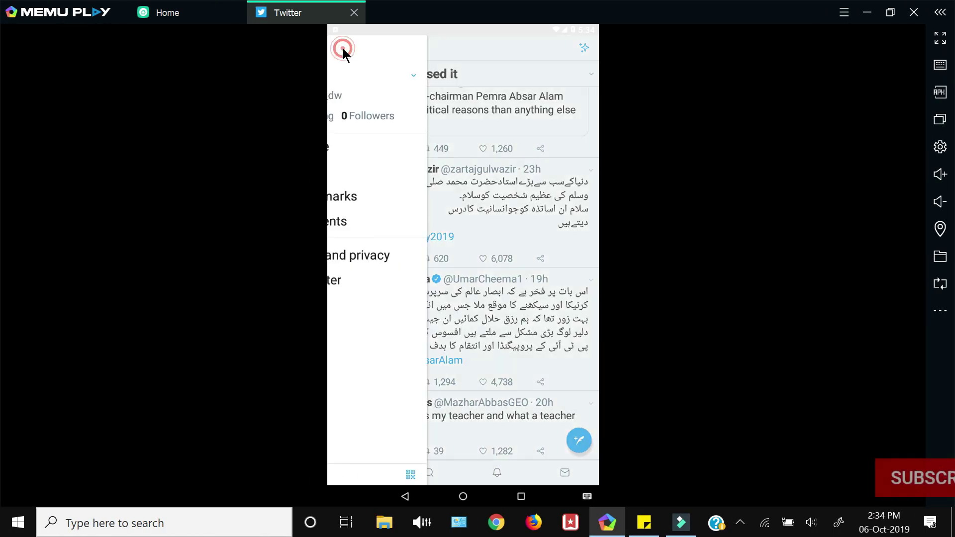
click(372, 255)
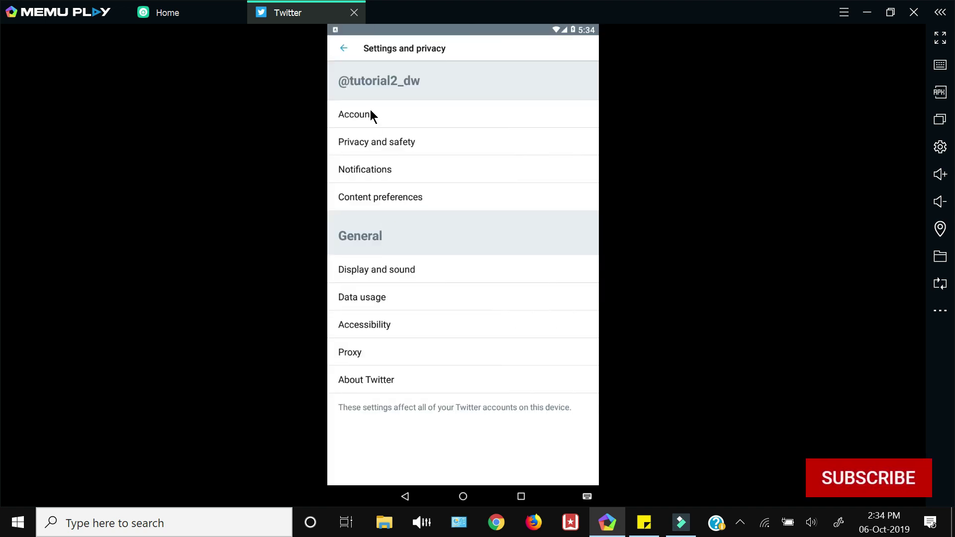
click(370, 119)
scroll(407, 380, down, 1)
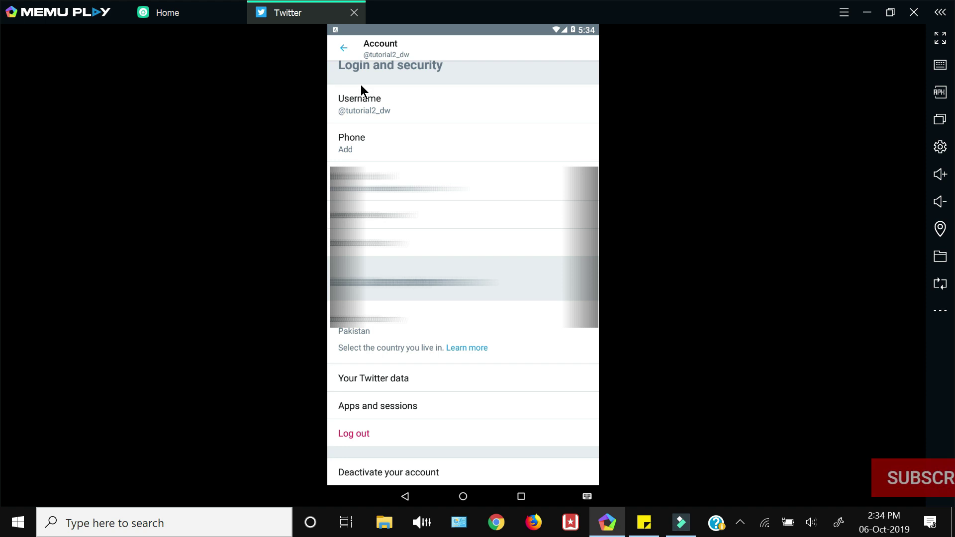
click(342, 44)
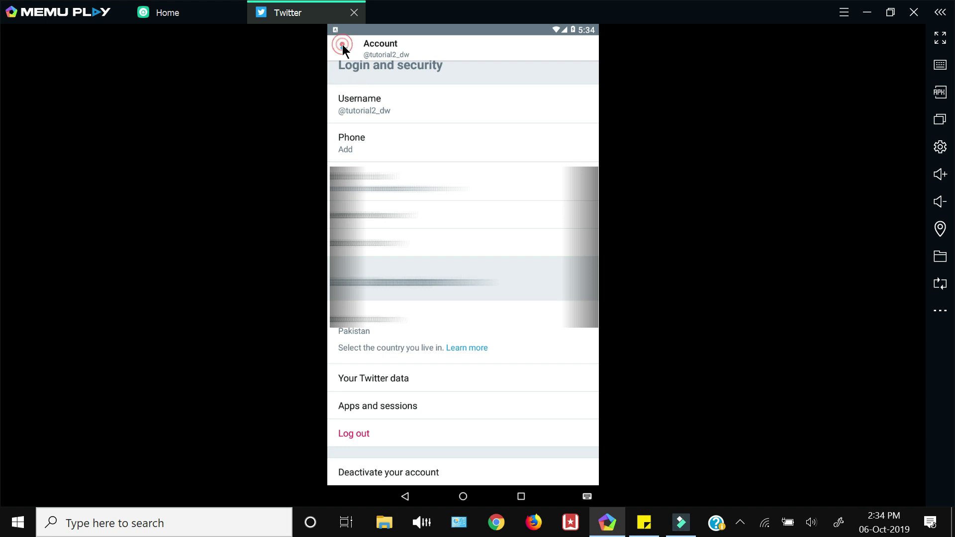
click(344, 48)
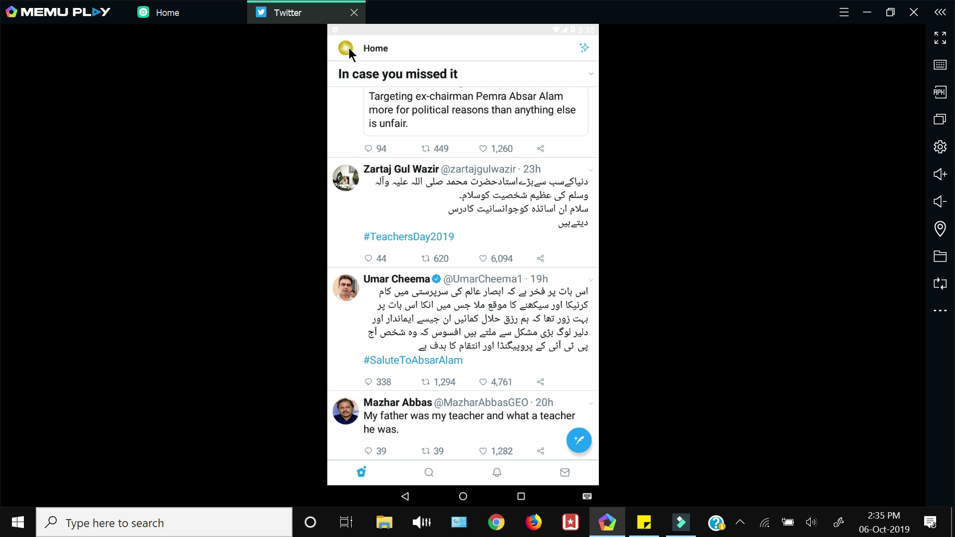
Step: Go from the avatar drawer to Settings and privacy > Account
click(348, 47)
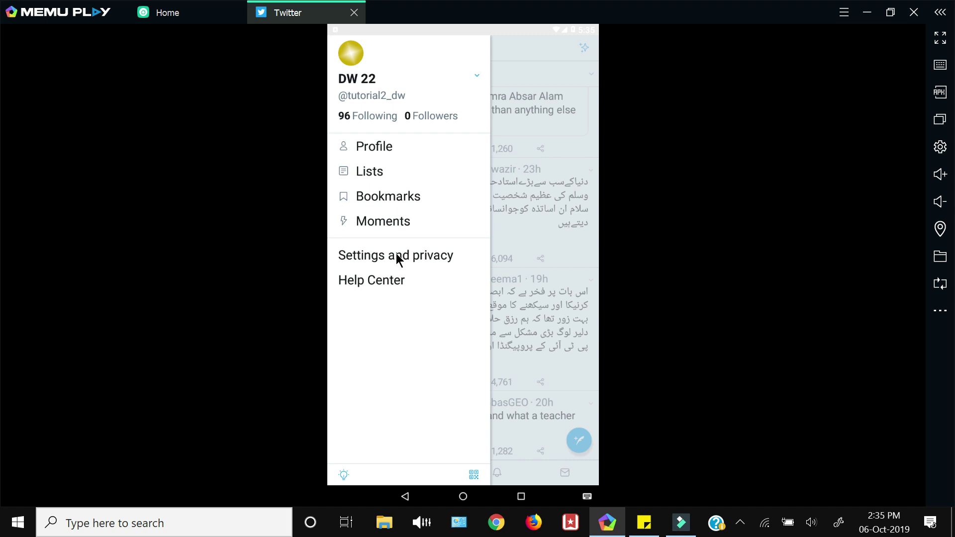
click(396, 255)
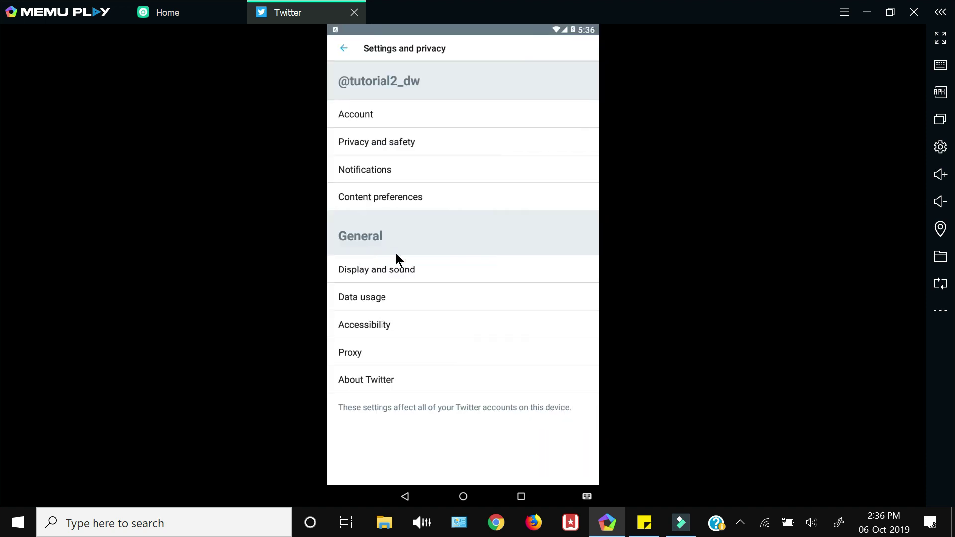
click(366, 116)
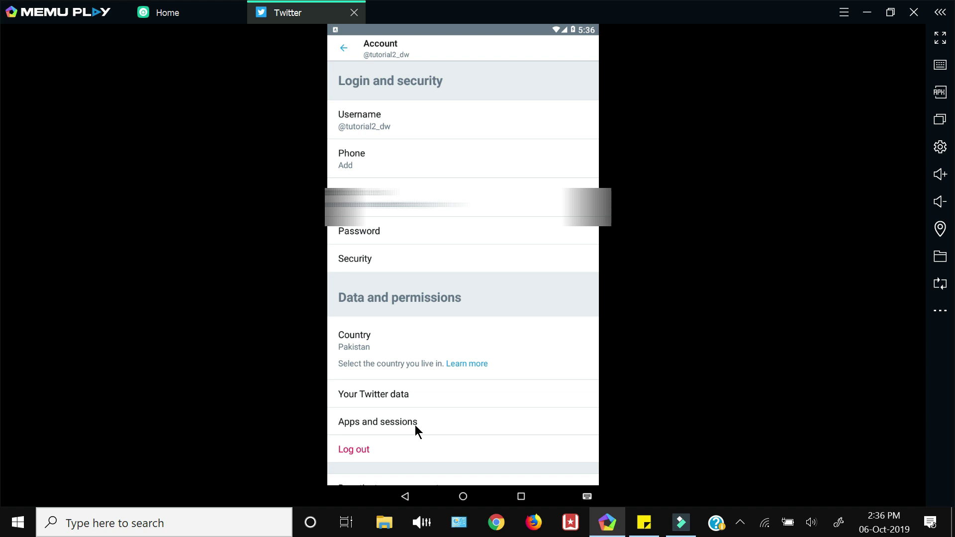
Step: Log out the Windows Chrome session under Apps and sessions and dismiss the cookie notice
click(396, 425)
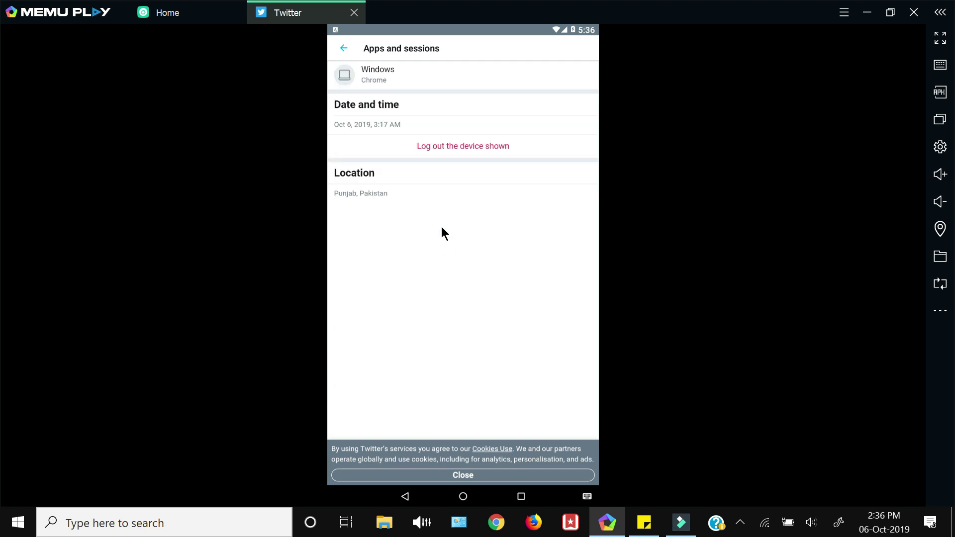
click(441, 146)
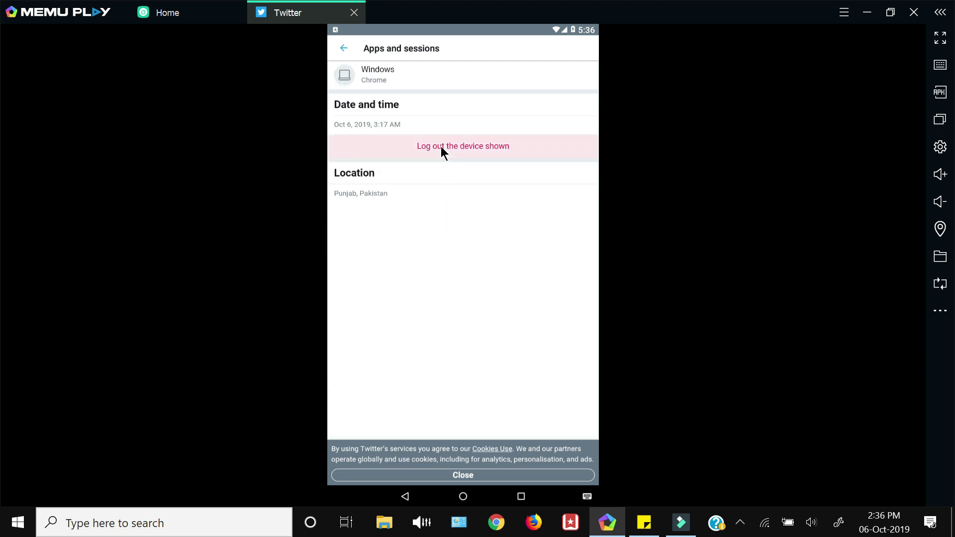
click(440, 146)
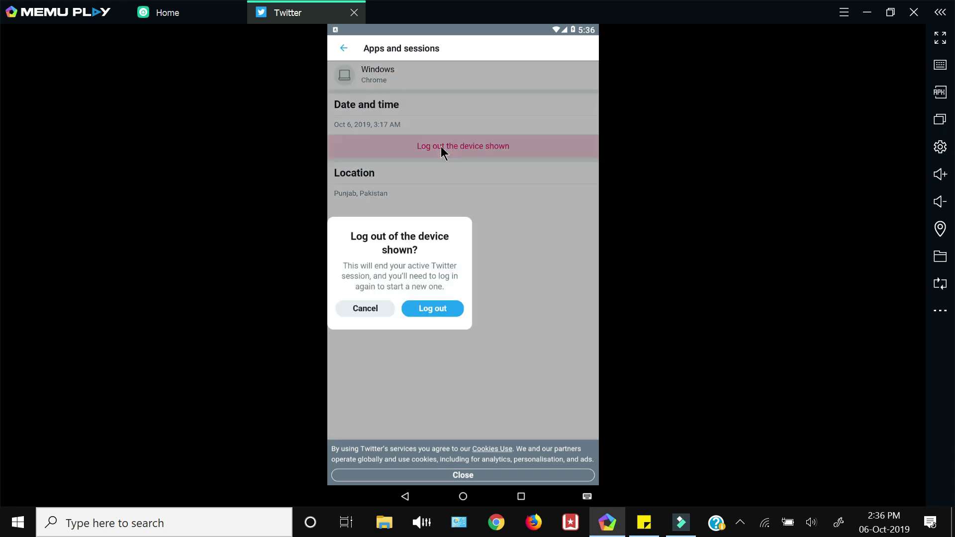
click(432, 309)
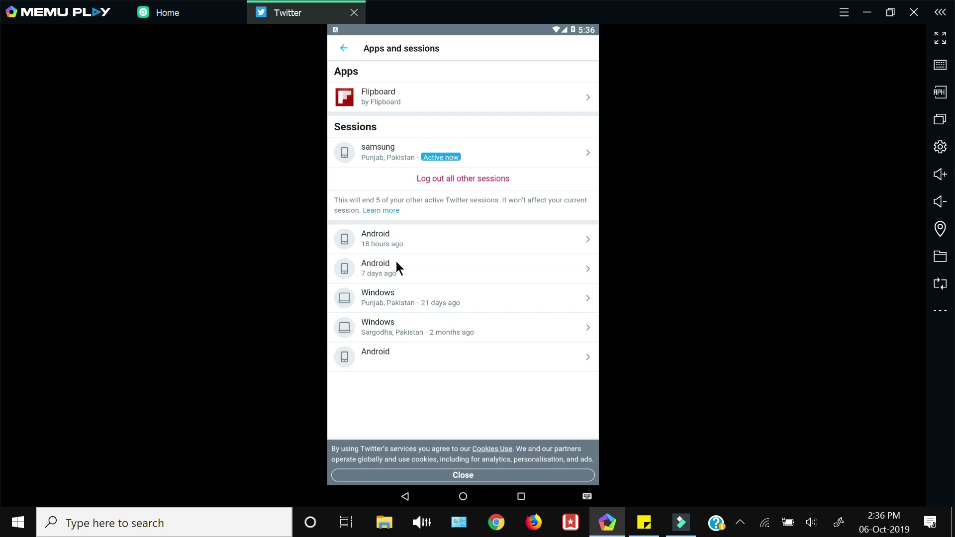
click(459, 476)
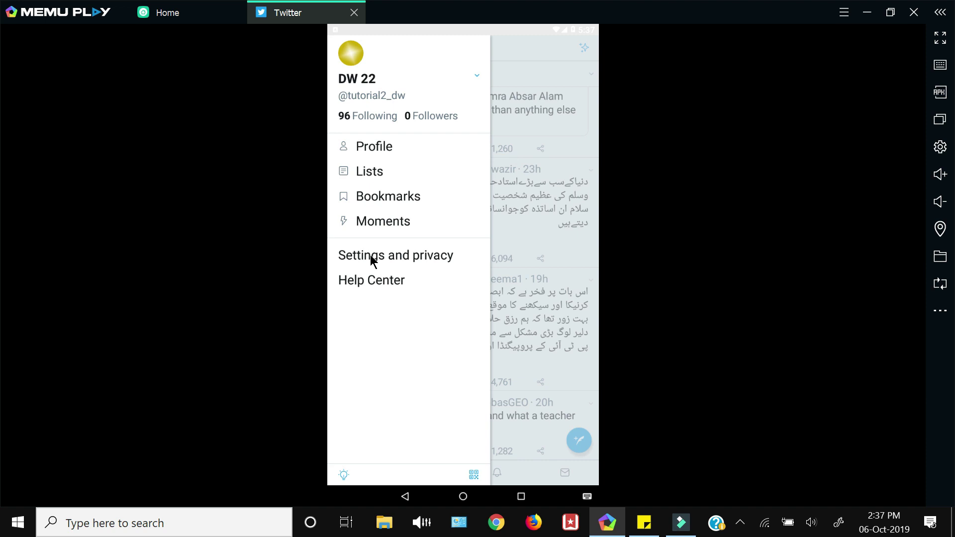
Step: Turn on Protect your Tweets in Settings and privacy > Privacy and safety
click(370, 256)
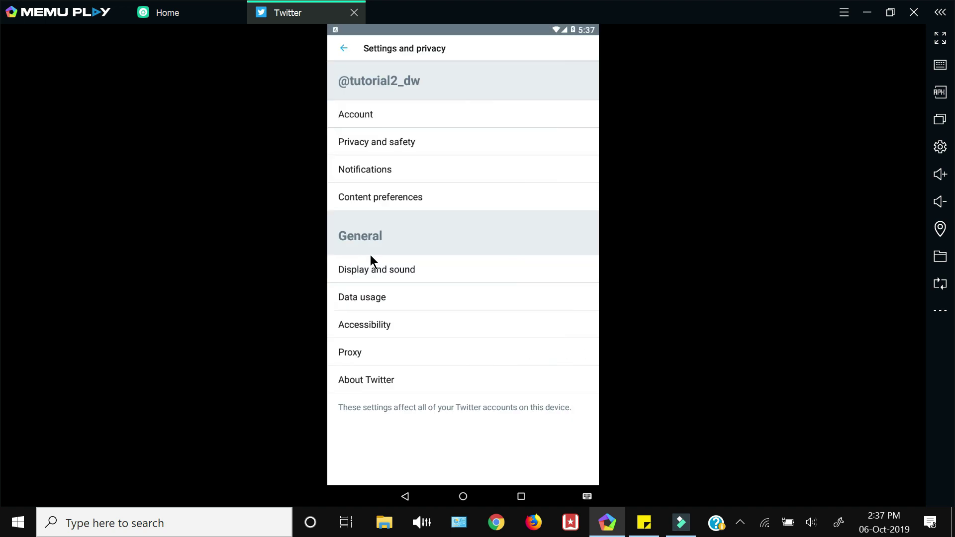
click(371, 141)
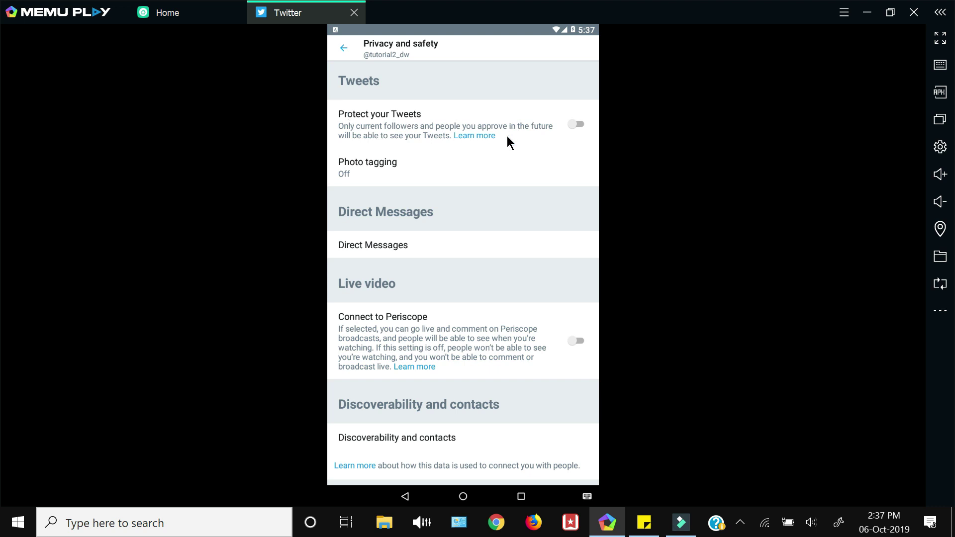
click(579, 125)
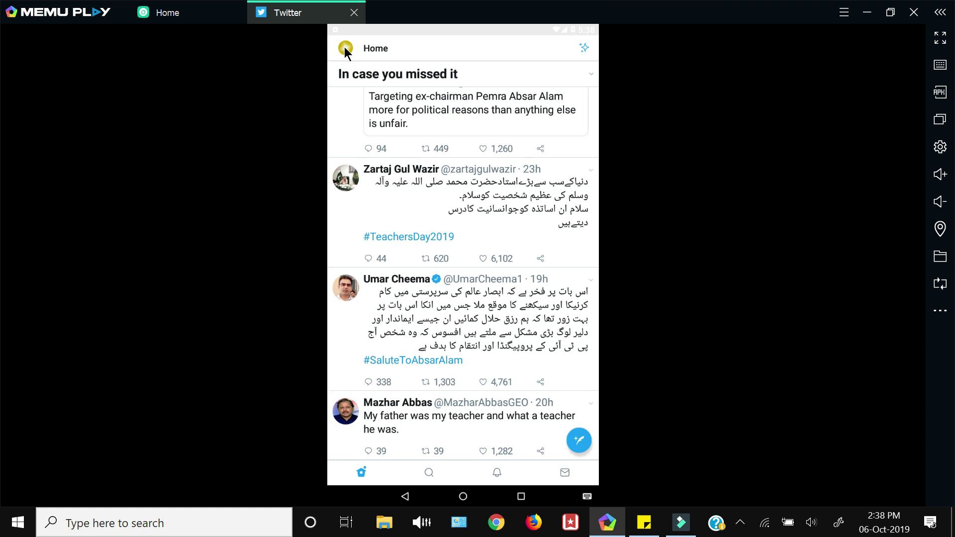
Step: In Display and sound, set Dark mode to On, then to Automatic at sunset
click(345, 47)
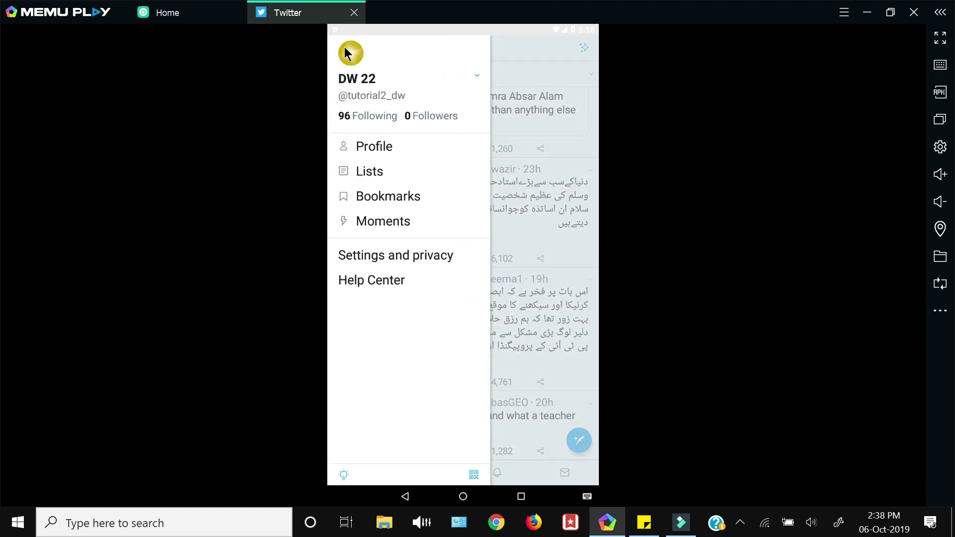
click(421, 254)
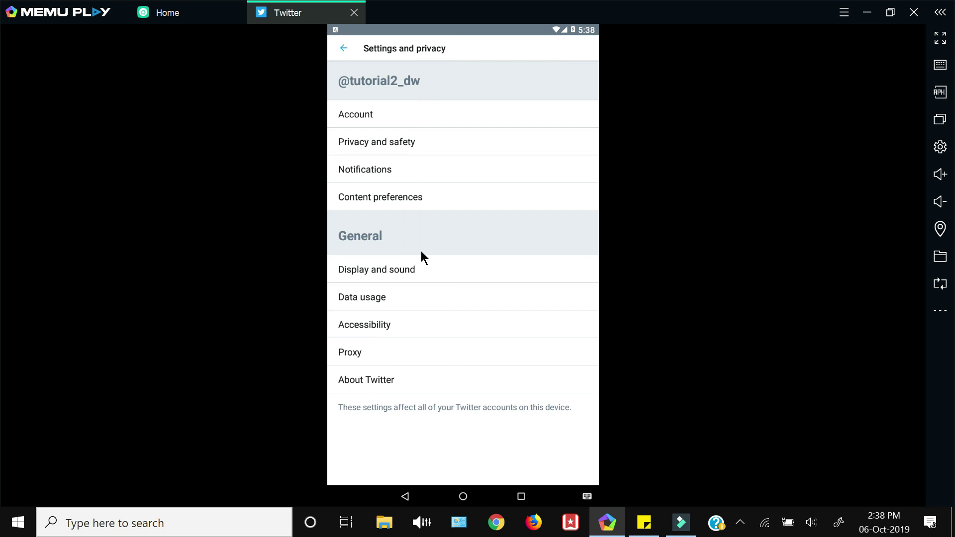
click(409, 270)
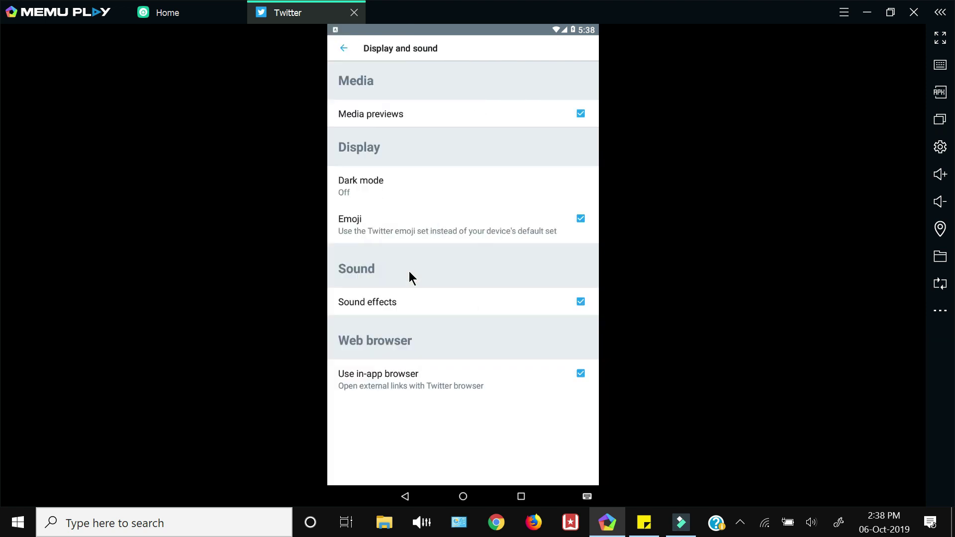
click(383, 184)
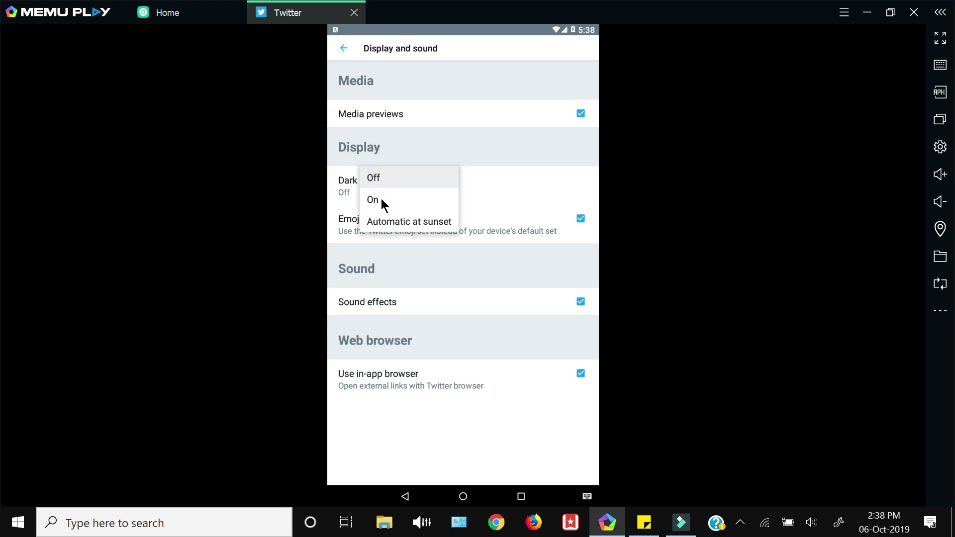
click(381, 198)
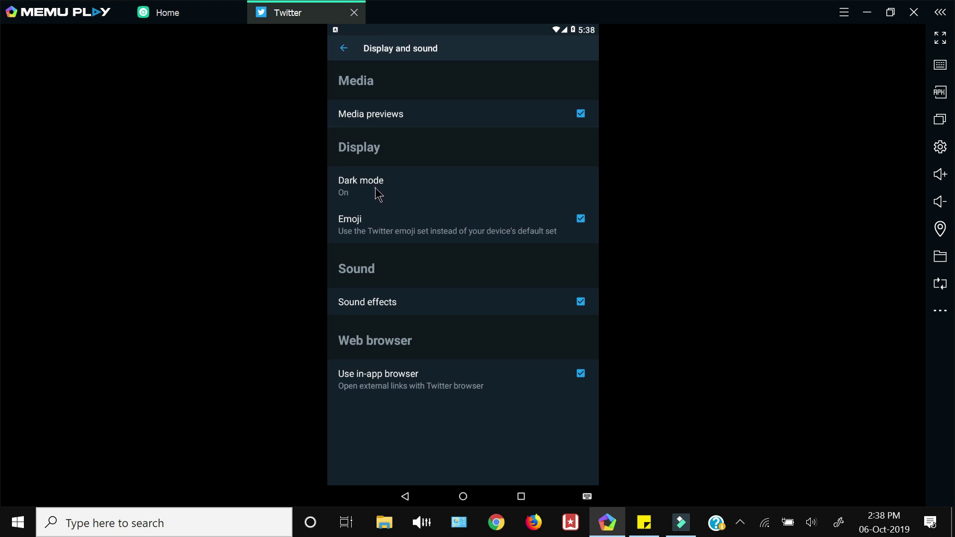
click(380, 192)
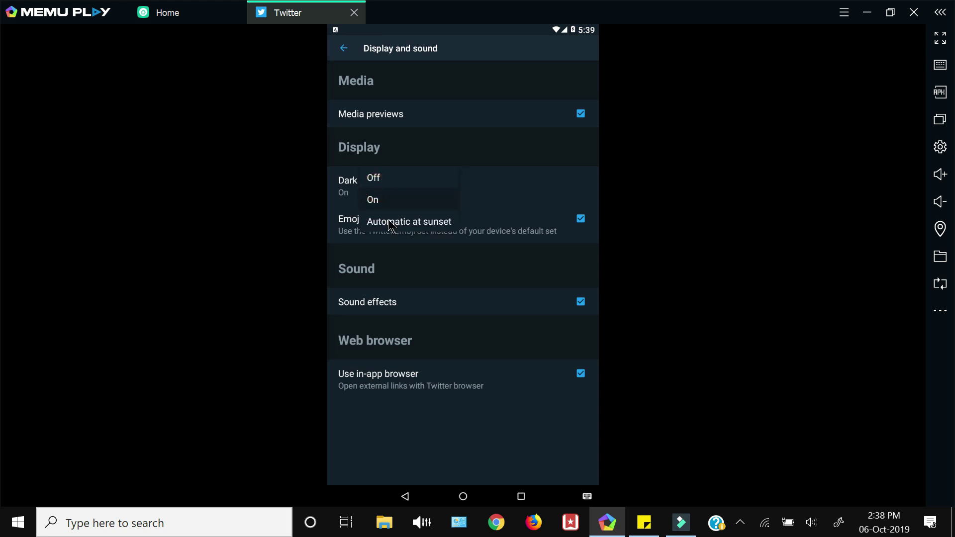
click(408, 223)
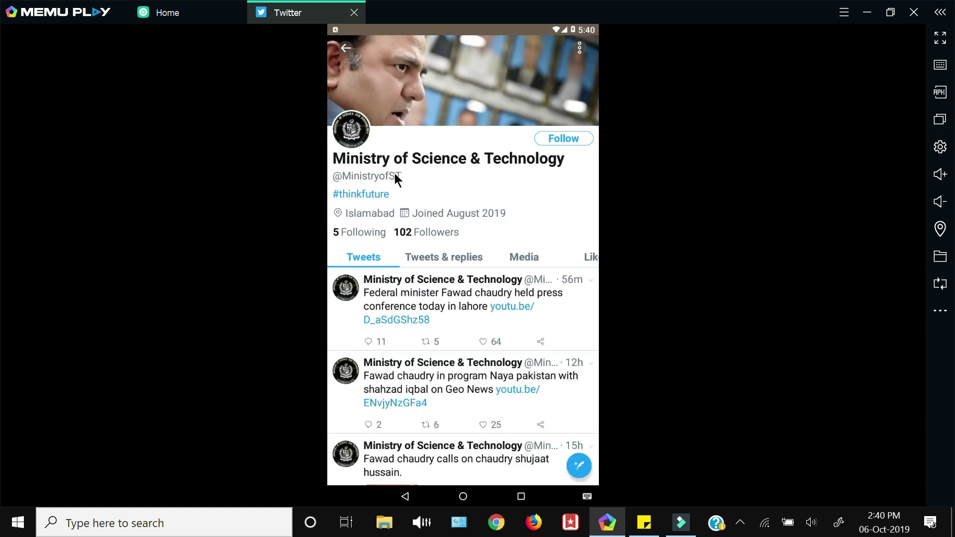
click(579, 465)
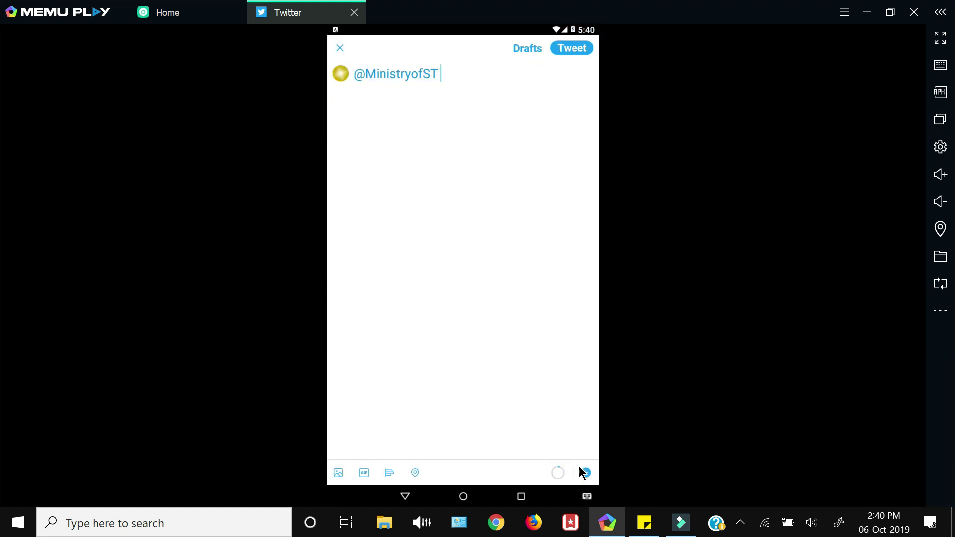